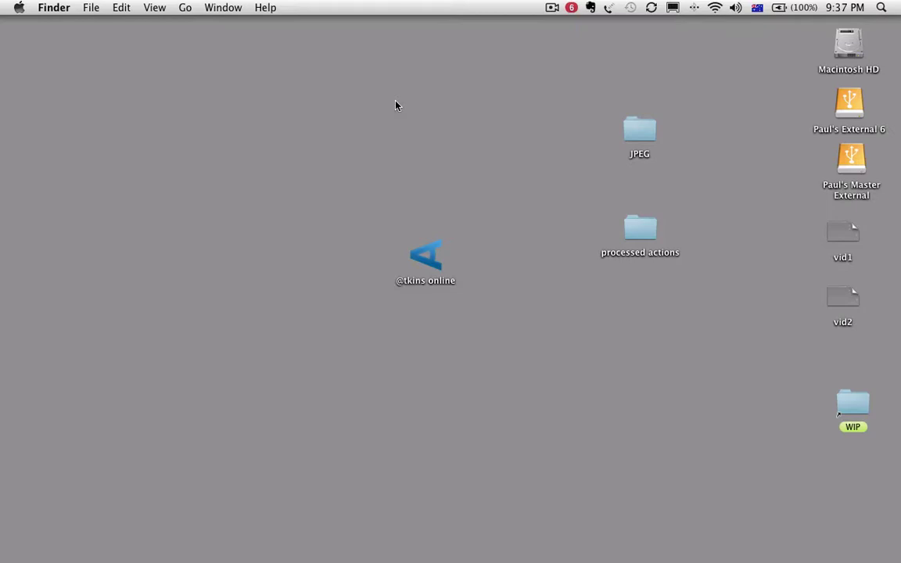
# Look inside the JPEG and processed actions folders in Finder, then switch to Photoshop.
pyautogui.doubleClick(633, 137)
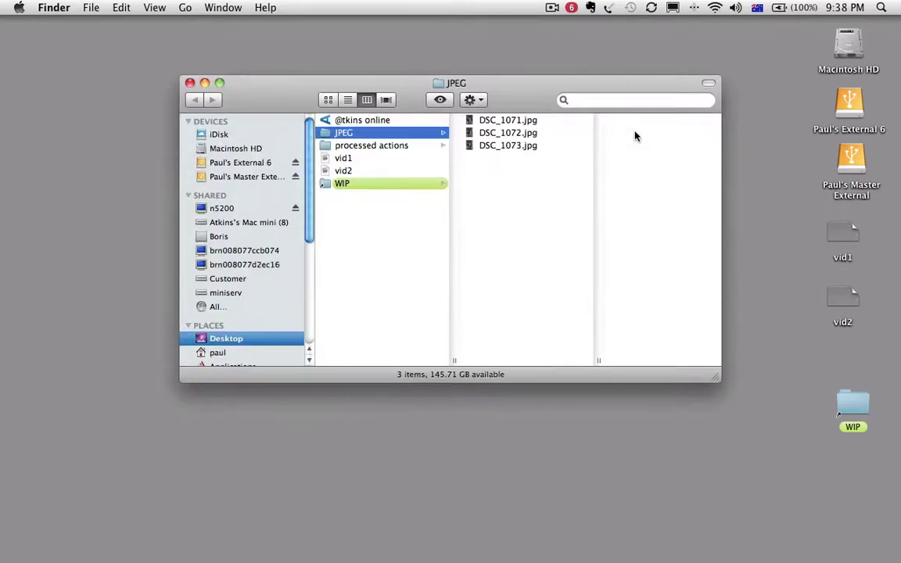
pyautogui.press('super+w')
pyautogui.doubleClick(634, 230)
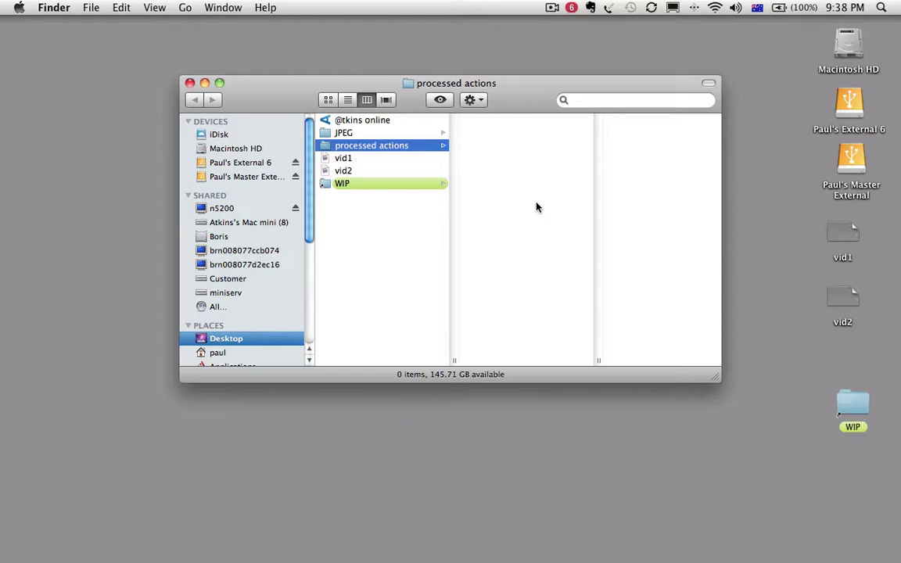
pyautogui.press('super+w')
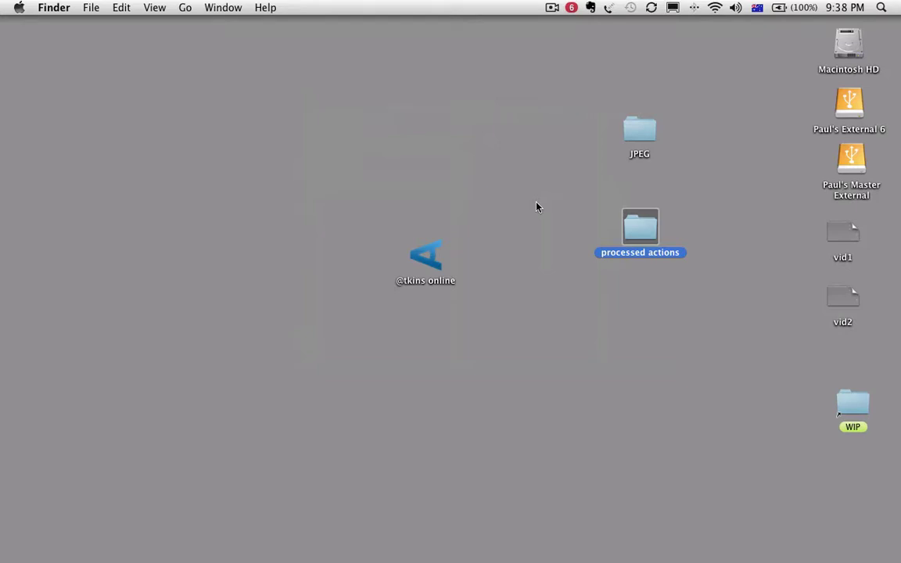
pyautogui.press('super+Tab')
pyautogui.press('super+Tab')
pyautogui.press('super+Tab')
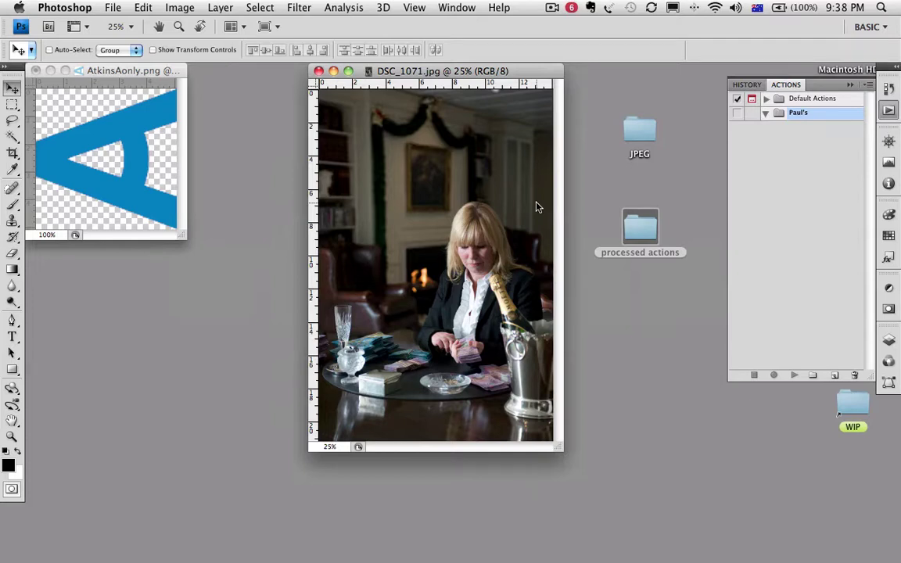
# Check the A logo image's pixel dimensions in Image Size, leaving them unchanged.
pyautogui.click(118, 71)
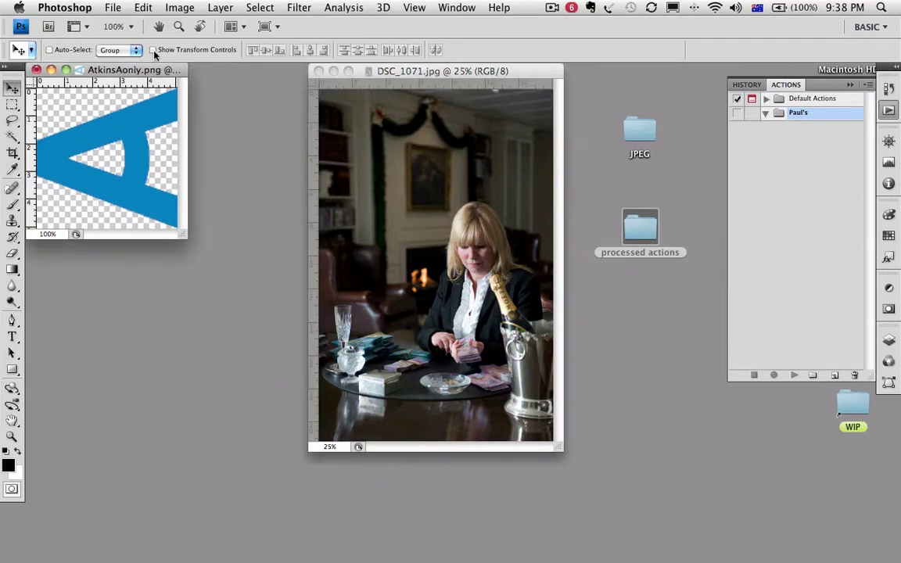
pyautogui.click(179, 7)
pyautogui.click(215, 117)
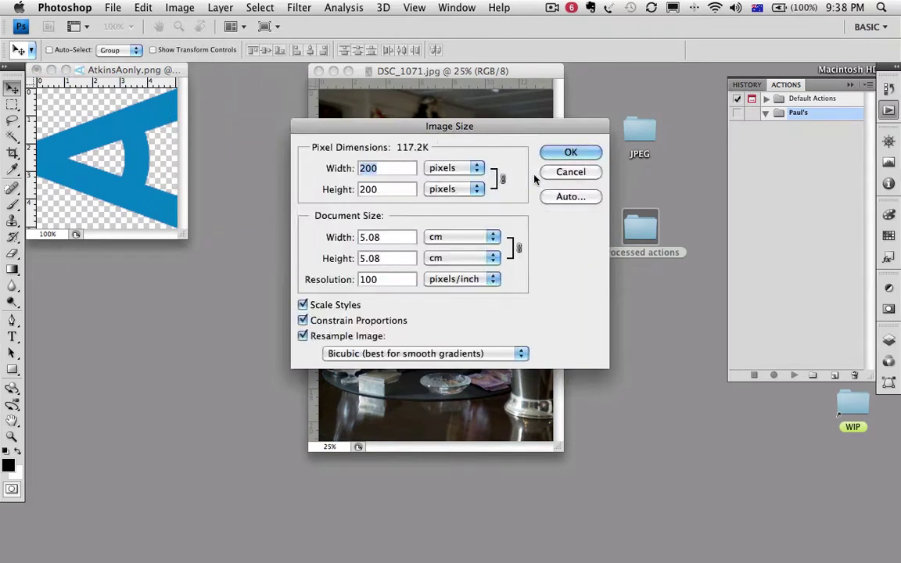
pyautogui.click(557, 172)
# Revert DSC_1071.jpg to its opened snapshot in the History panel.
pyautogui.click(470, 72)
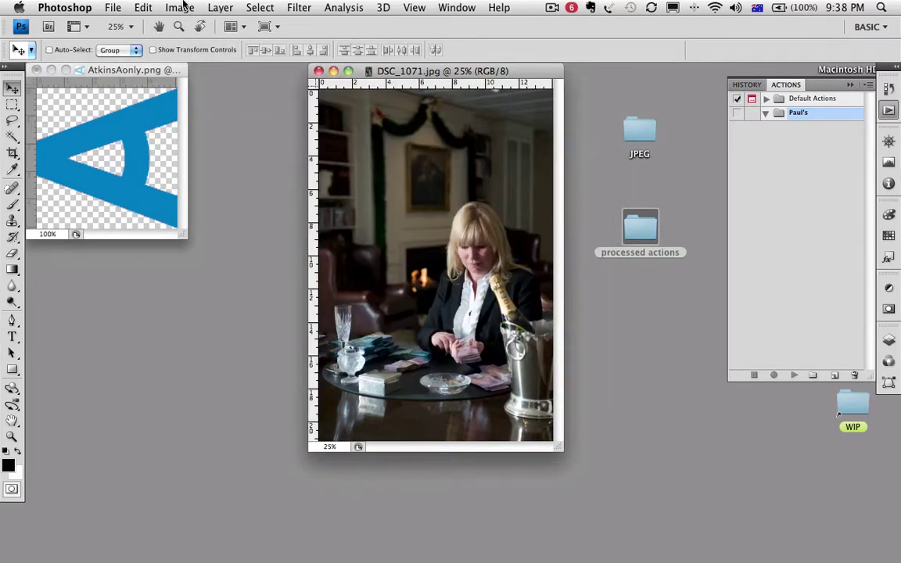
pyautogui.click(890, 91)
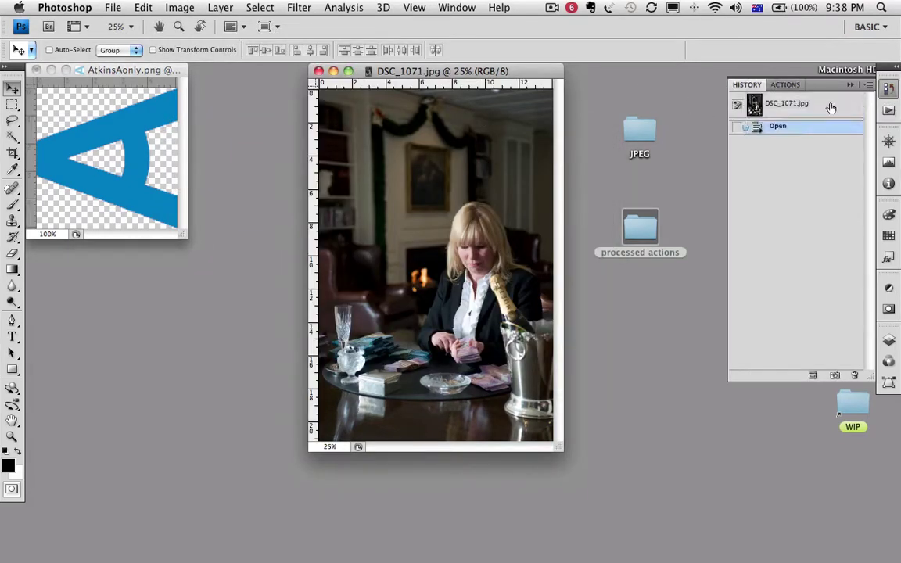
pyautogui.click(828, 105)
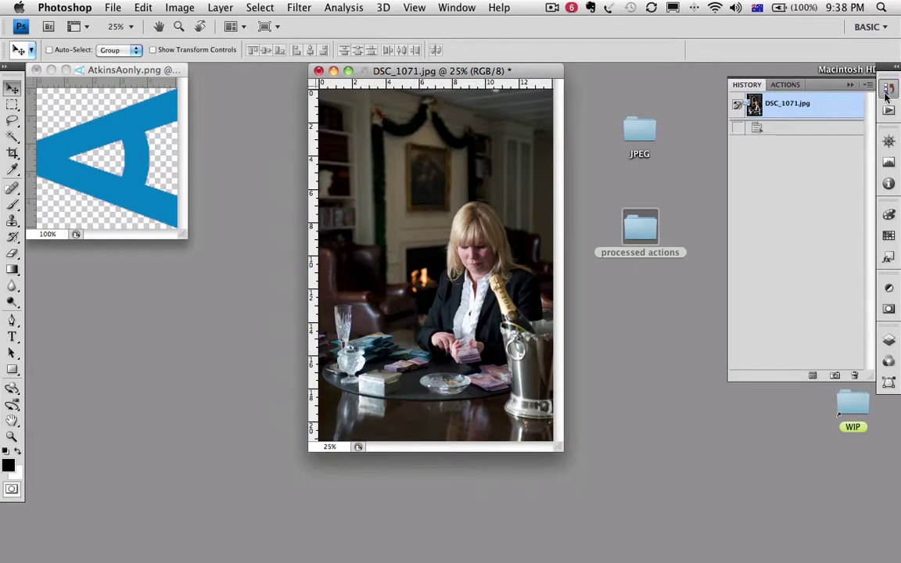
# Confirm the photo is 1331 × 2000 pixels at 240 pixels/inch, then show the Actions panel.
pyautogui.click(179, 7)
pyautogui.click(213, 116)
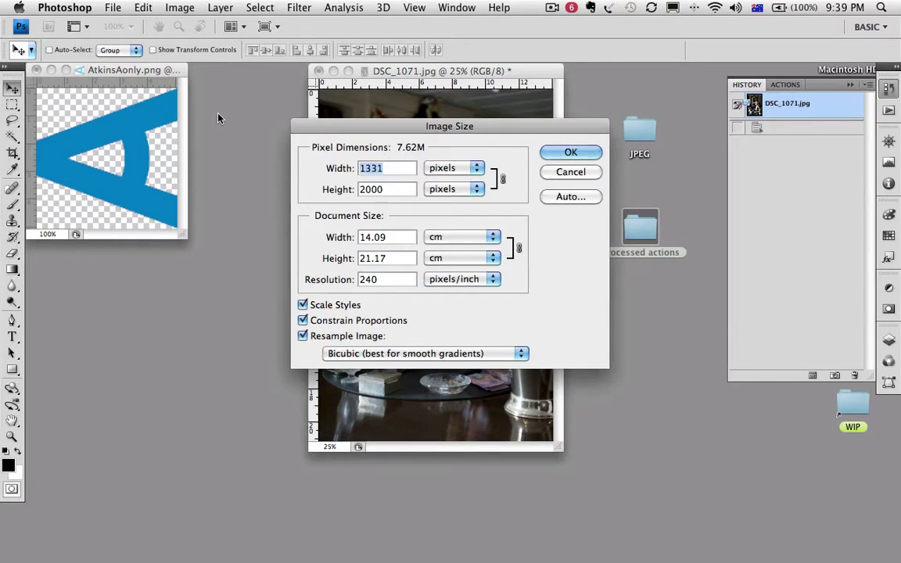
pyautogui.click(588, 174)
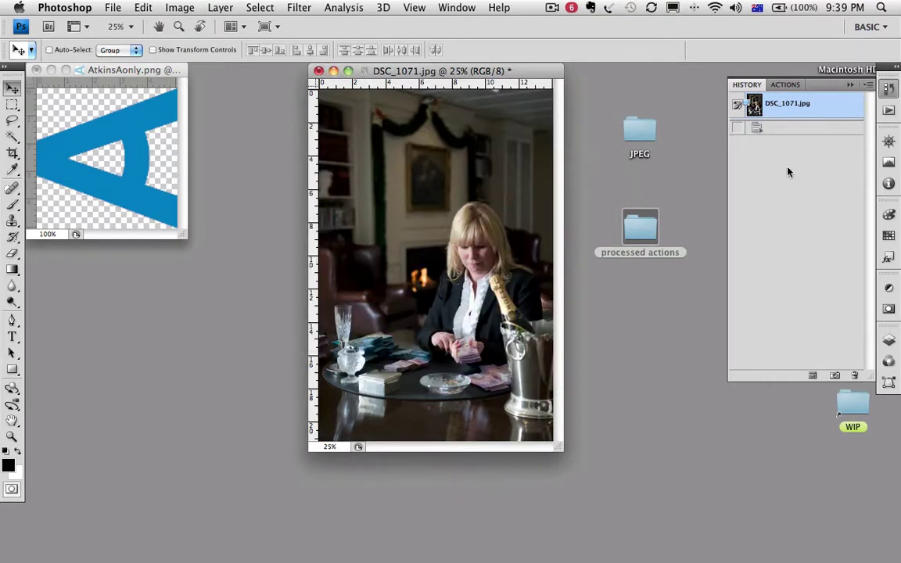
pyautogui.click(889, 112)
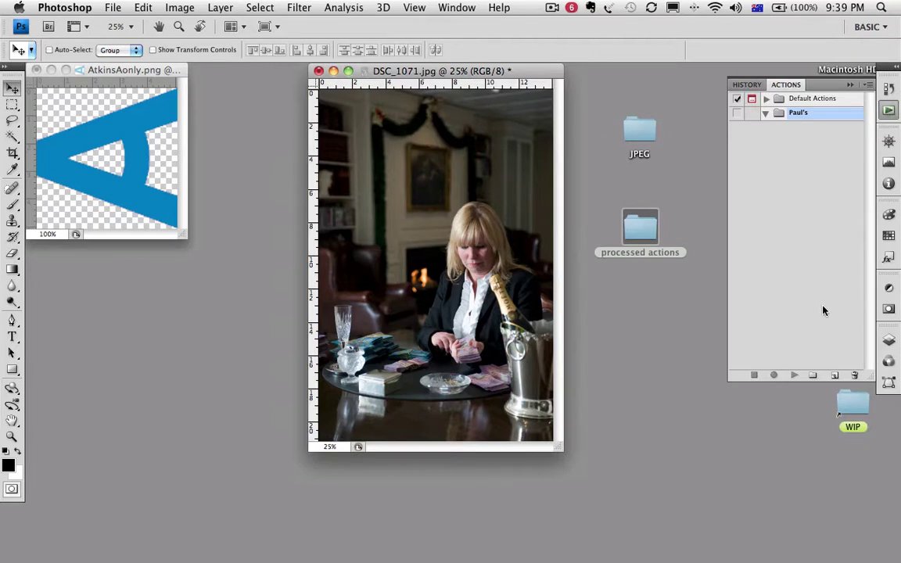
# Create a new action named 'Watermark for www' and start recording it.
pyautogui.click(835, 376)
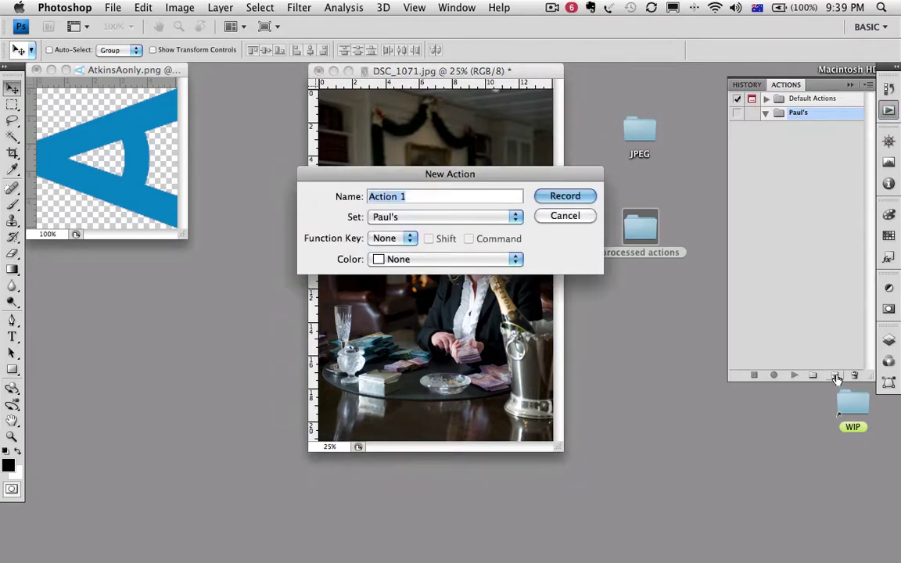
pyautogui.write('Watermar')
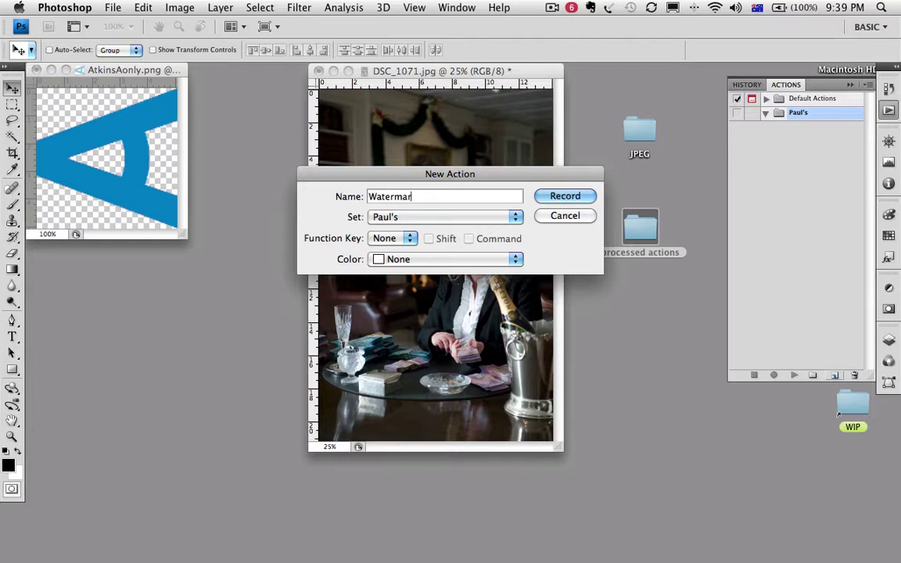
pyautogui.write('k for www')
pyautogui.press('Return')
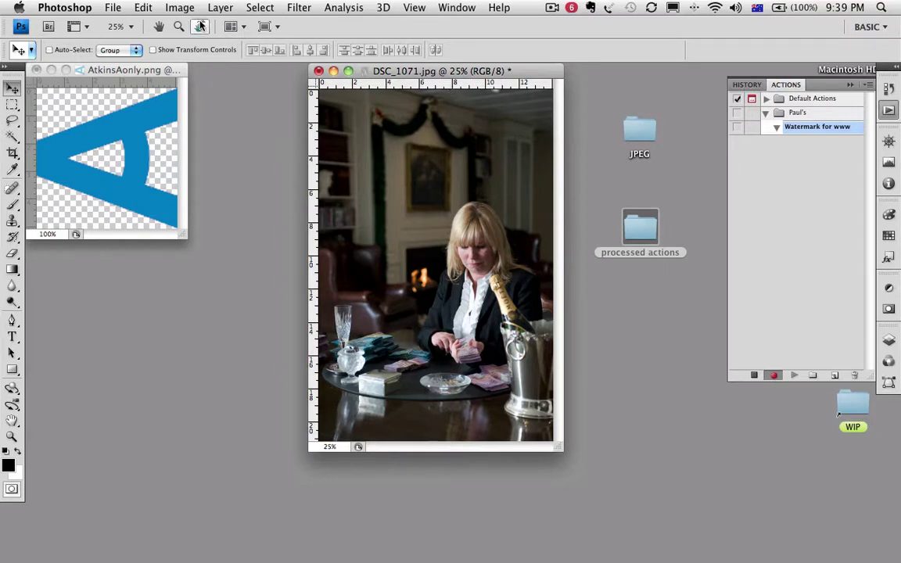
# Fit the photo within 400×400 pixels using File > Automate > Fit Image.
pyautogui.click(114, 7)
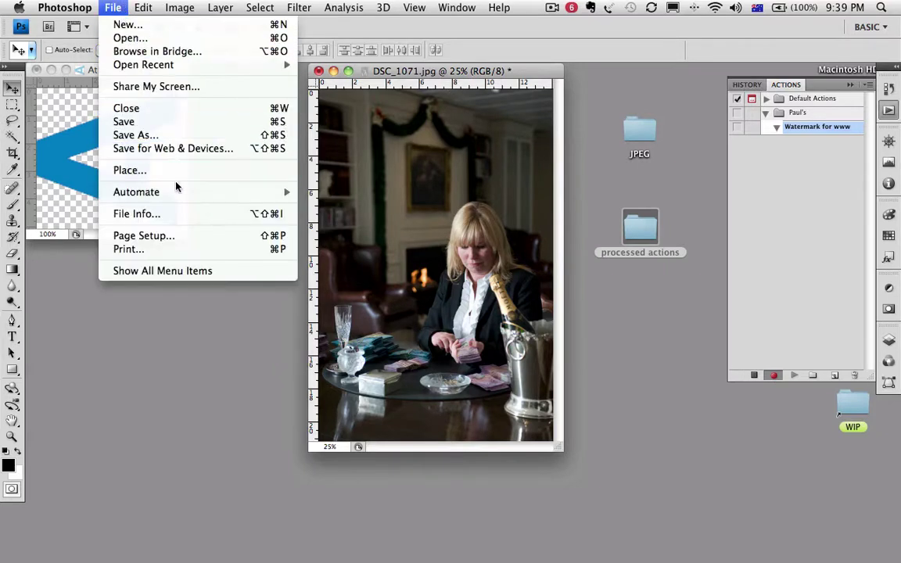
pyautogui.moveTo(209, 194)
pyautogui.click(345, 234)
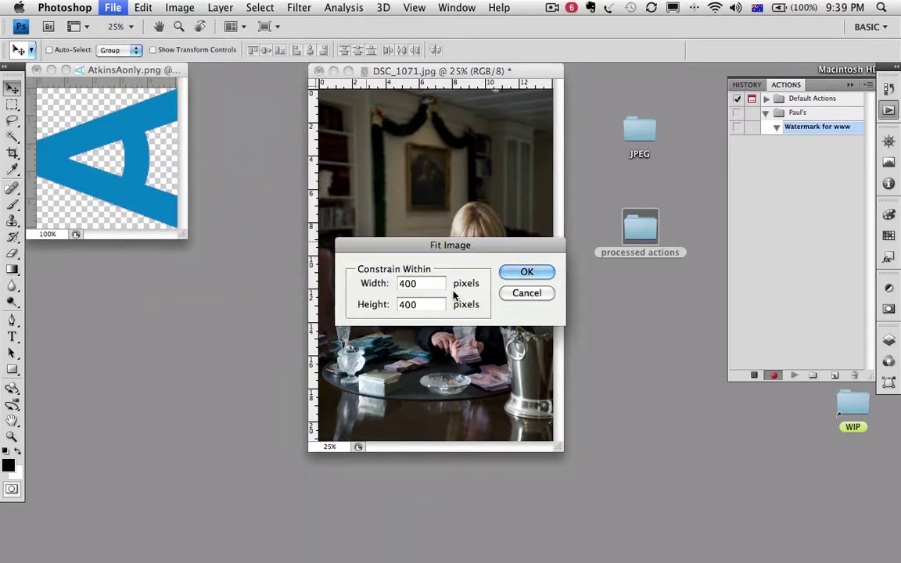
pyautogui.click(529, 273)
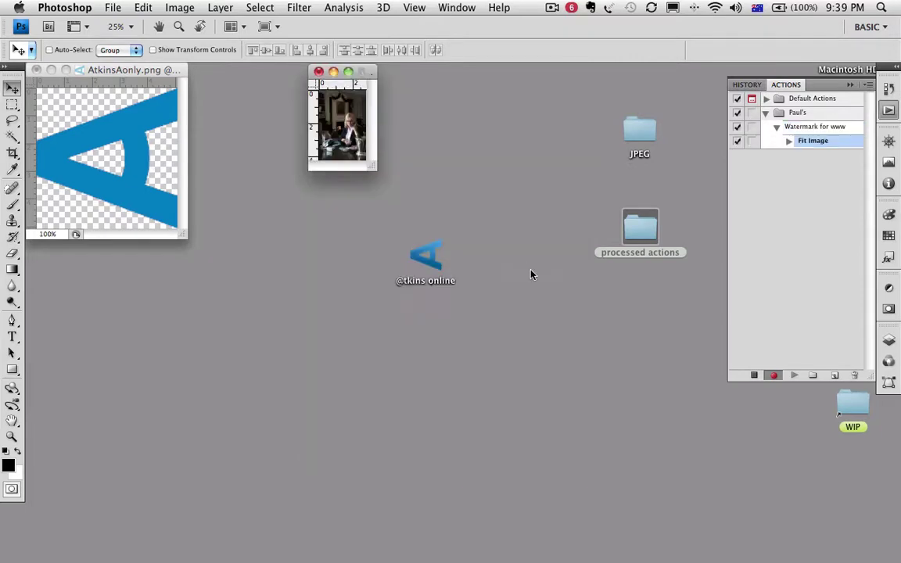
pyautogui.press('super+0')
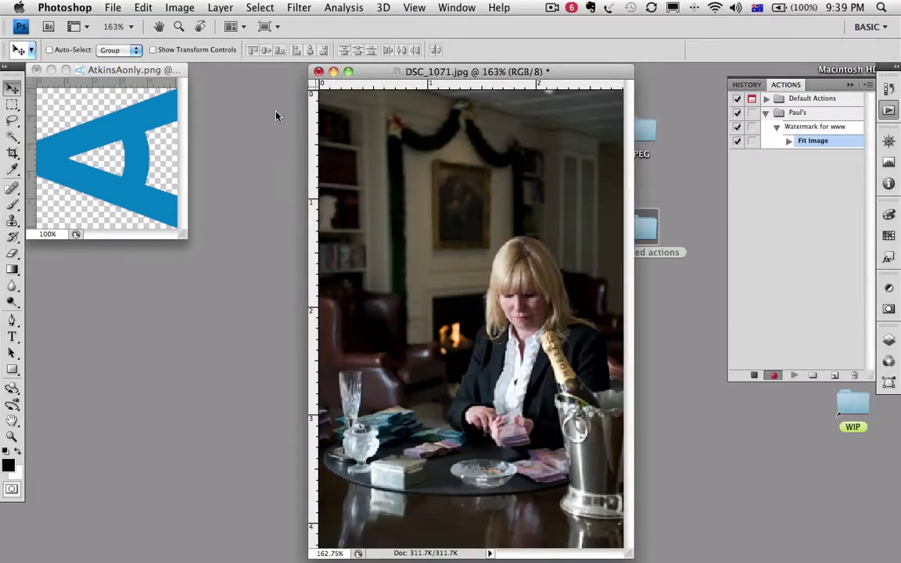
# Copy the entire A logo image and paste it into the photo as a new layer.
pyautogui.click(109, 74)
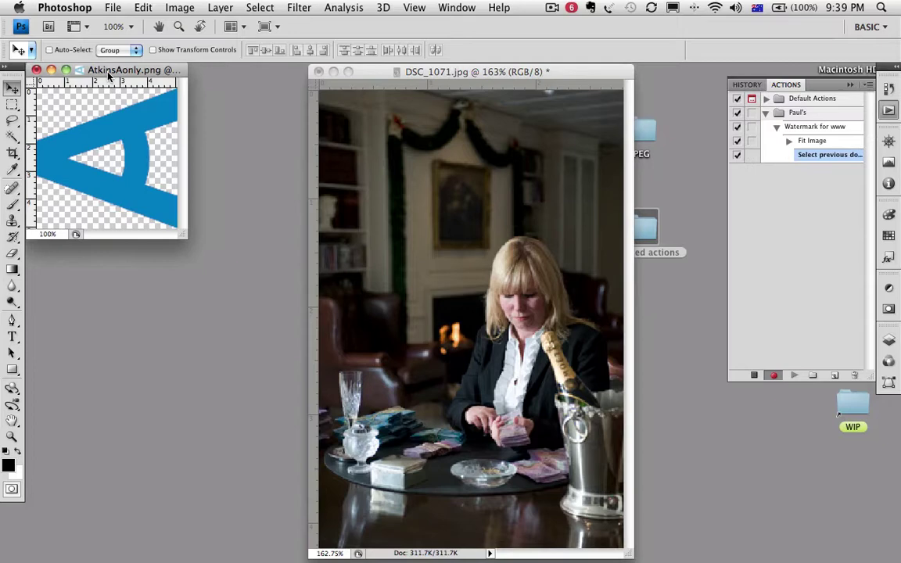
pyautogui.click(260, 7)
pyautogui.click(262, 25)
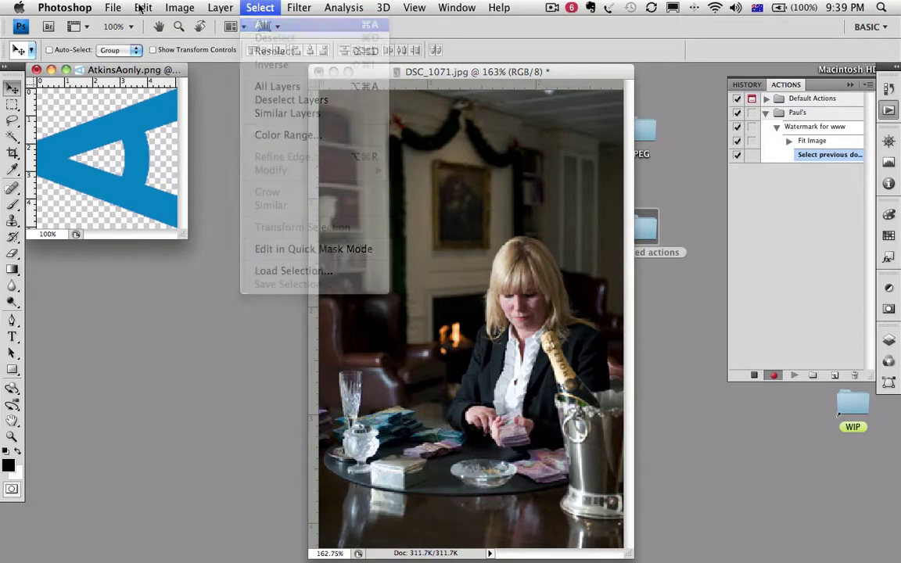
pyautogui.click(142, 7)
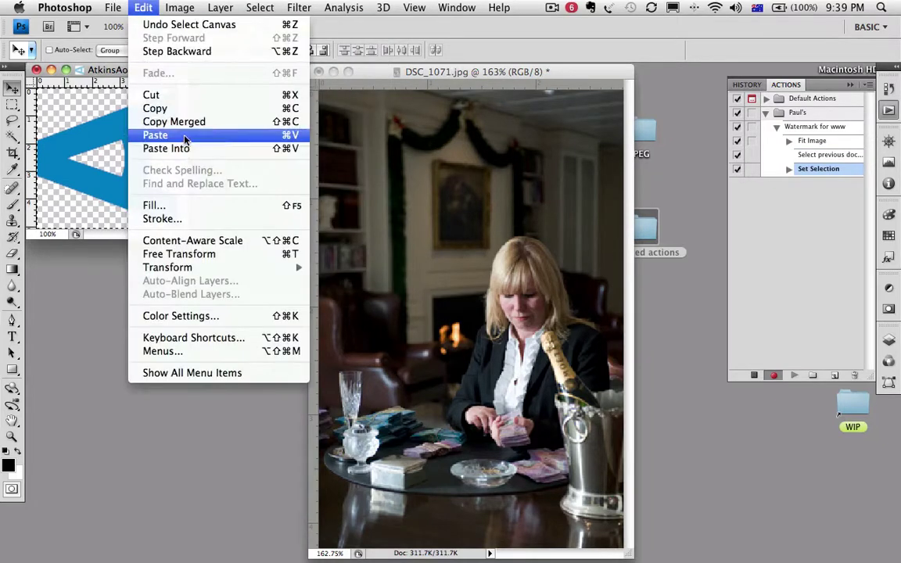
pyautogui.click(162, 108)
pyautogui.click(370, 75)
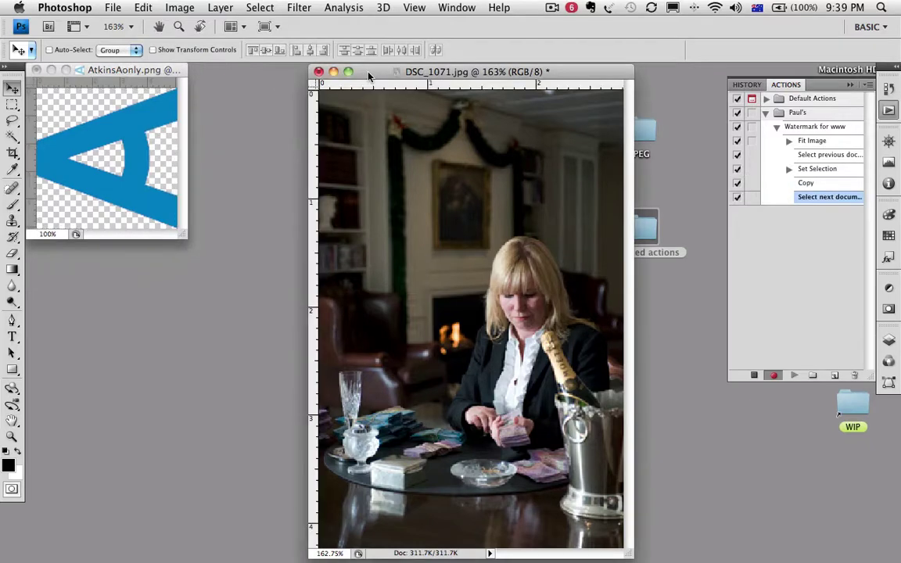
pyautogui.click(133, 7)
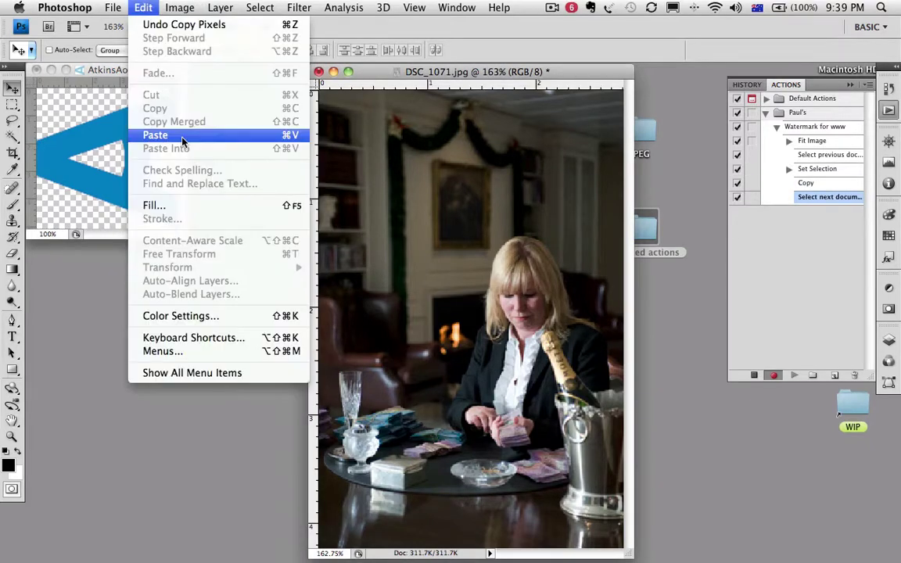
pyautogui.click(182, 138)
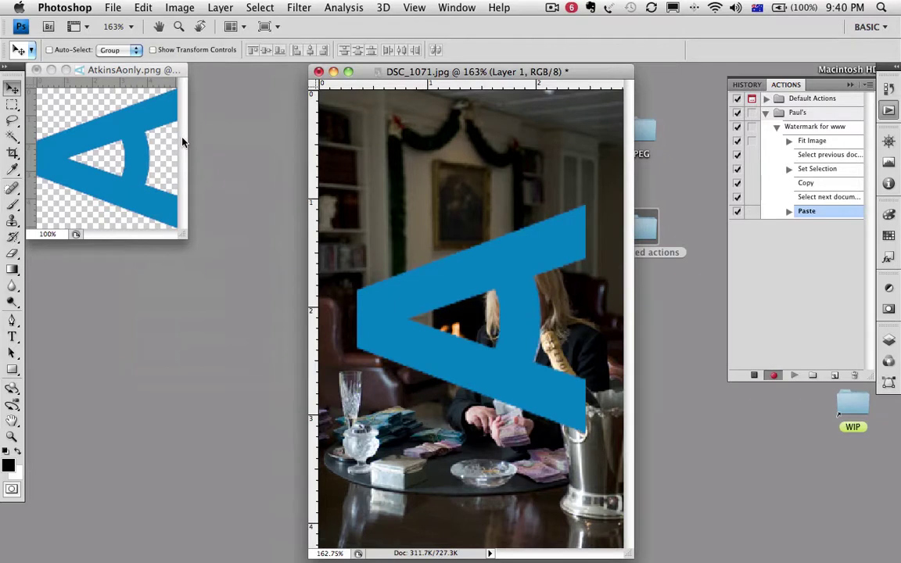
# Apply the Sketch > Bas Relief filter (Detail 13, Smoothness 3, Light Bottom) to the pasted A.
pyautogui.click(299, 8)
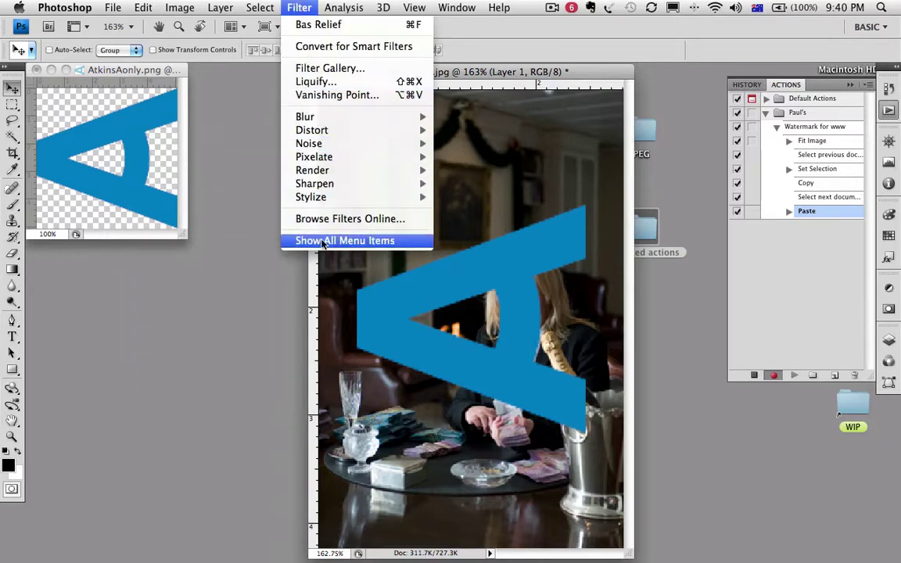
pyautogui.click(345, 240)
pyautogui.moveTo(322, 223)
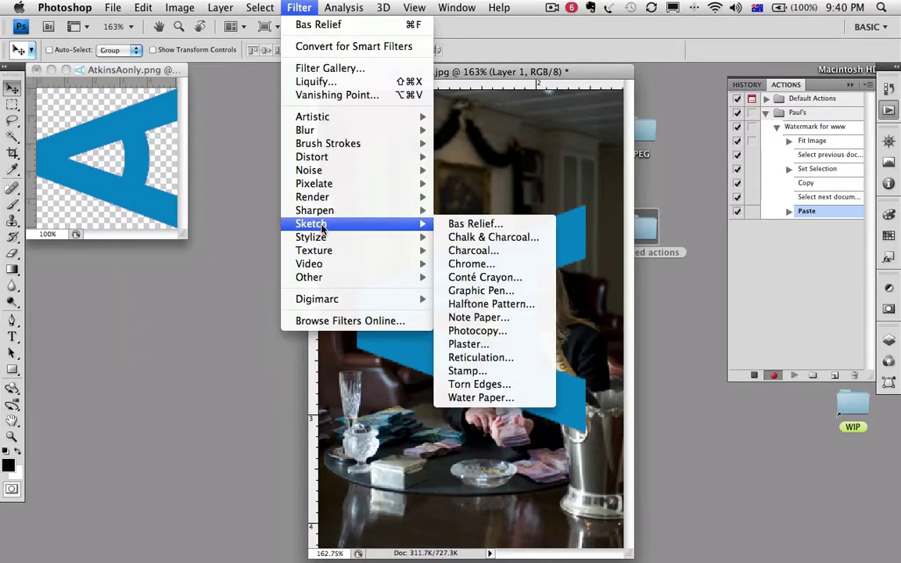
pyautogui.click(474, 224)
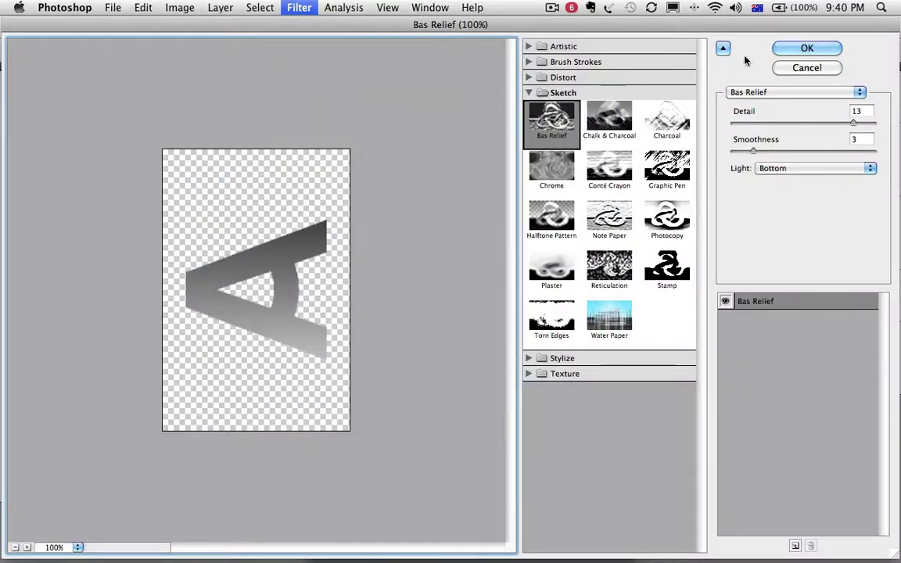
pyautogui.click(782, 48)
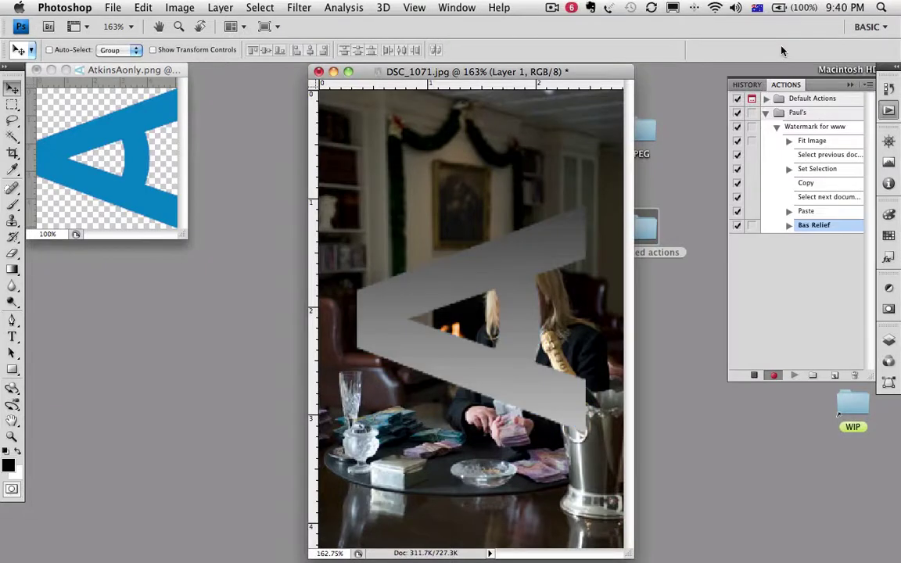
# Lower Layer 1's opacity to 31% in the Layers panel.
pyautogui.click(889, 341)
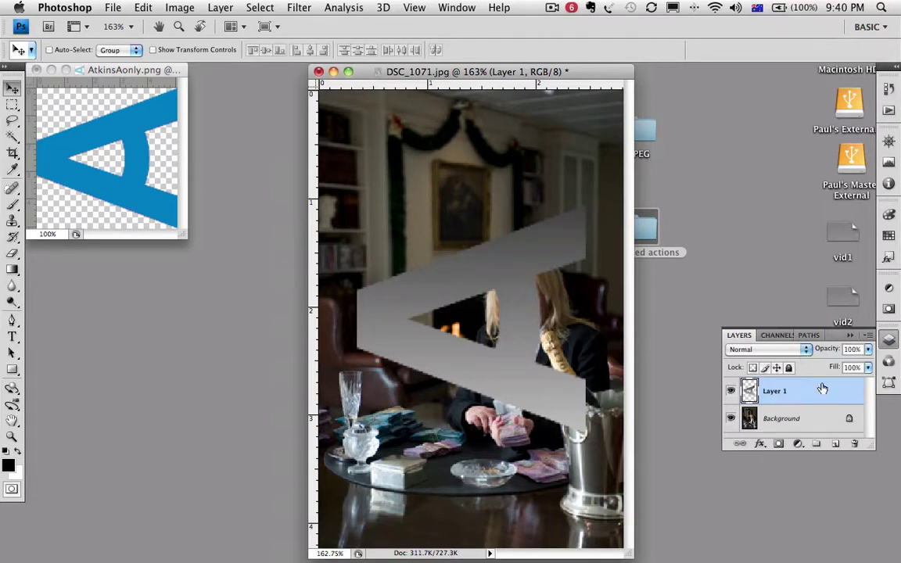
pyautogui.moveTo(831, 349); pyautogui.dragTo(784, 352)
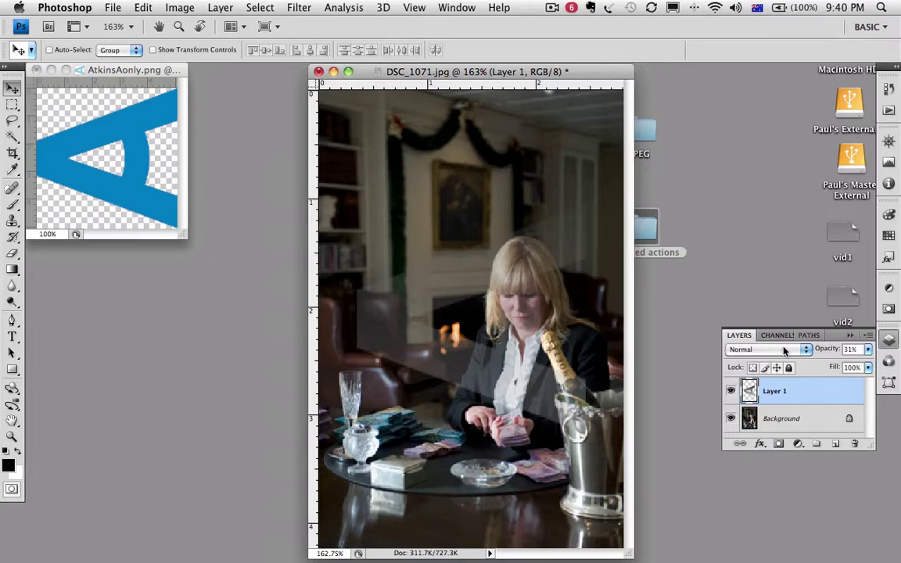
# Flatten the watermarked photo into a single background layer.
pyautogui.click(868, 336)
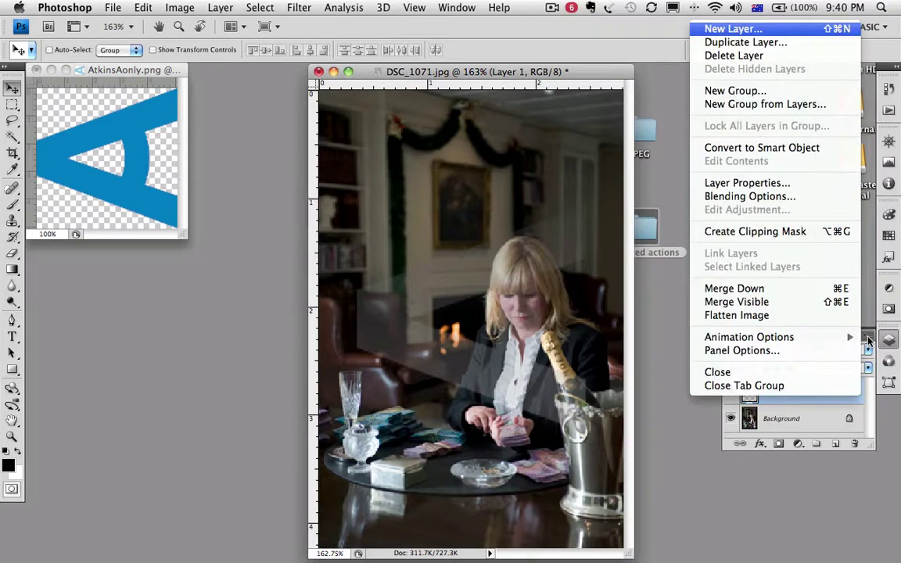
pyautogui.click(824, 316)
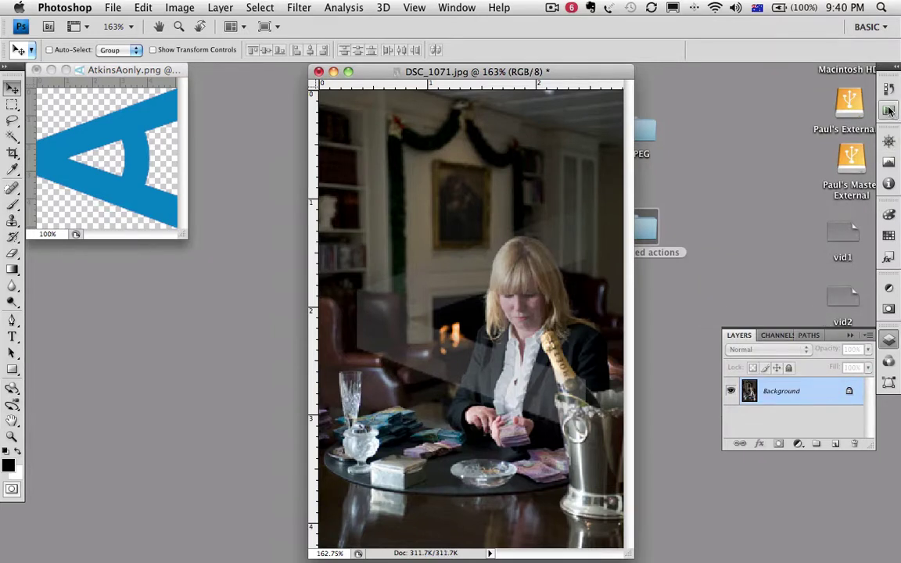
pyautogui.hotkey('alt', 'F9')
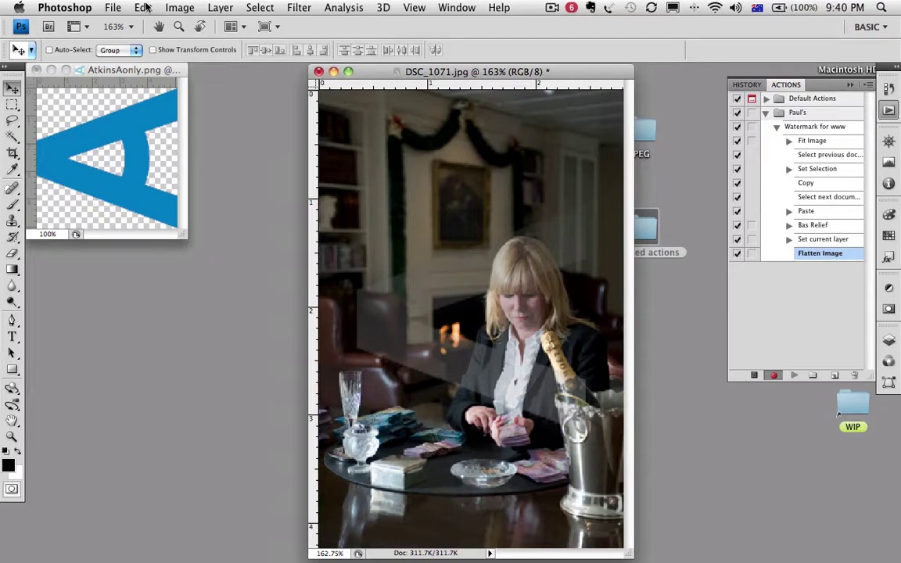
# Convert the photo from Adobe RGB (1998) to the sRGB IEC61966-2.1 profile.
pyautogui.click(144, 7)
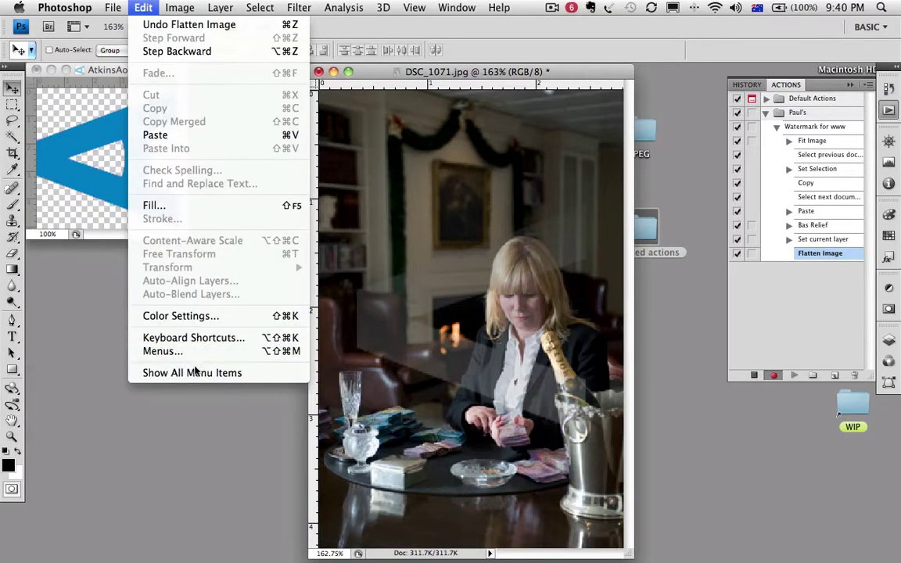
pyautogui.click(196, 374)
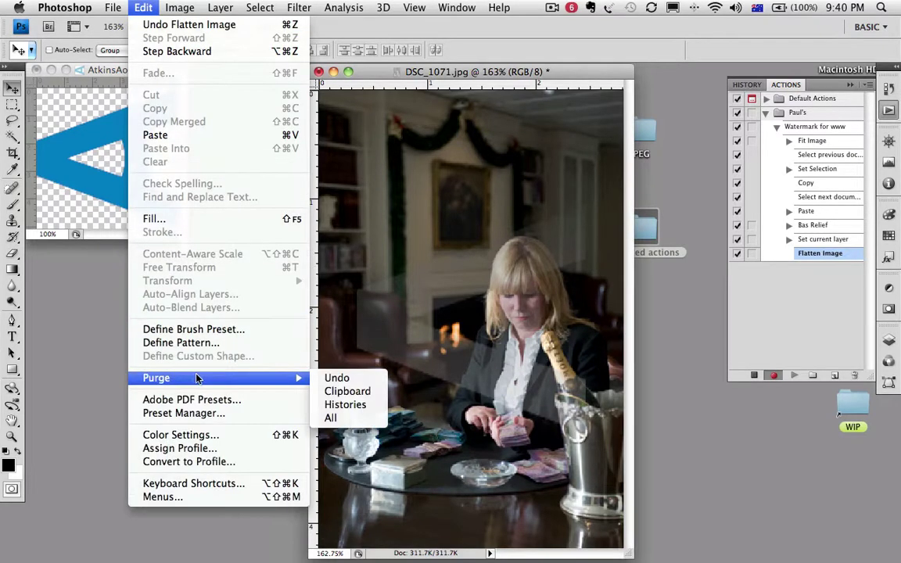
pyautogui.click(207, 464)
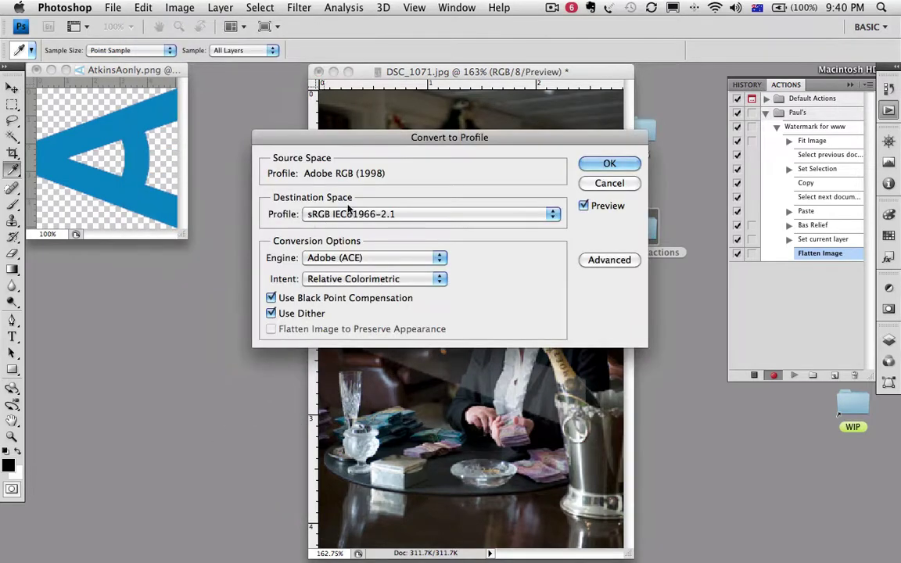
pyautogui.click(610, 164)
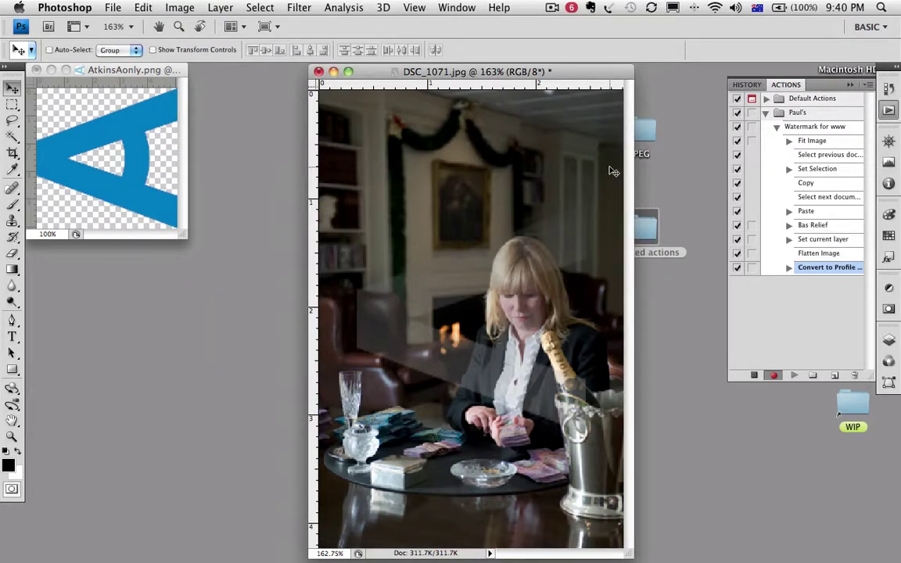
# Save the photo as a copy into the Desktop 'processed actions' folder.
pyautogui.click(110, 8)
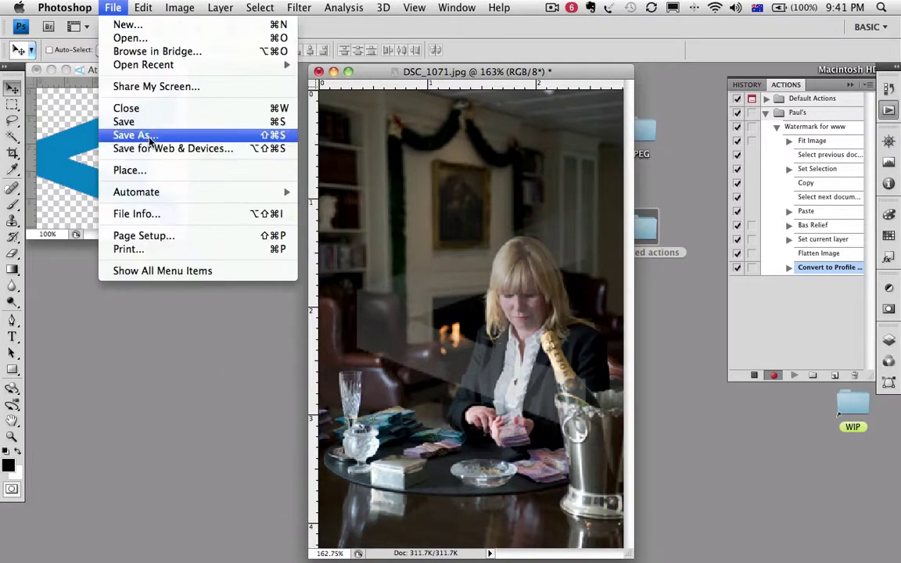
pyautogui.click(151, 138)
pyautogui.scroll(-4, 335, 198)
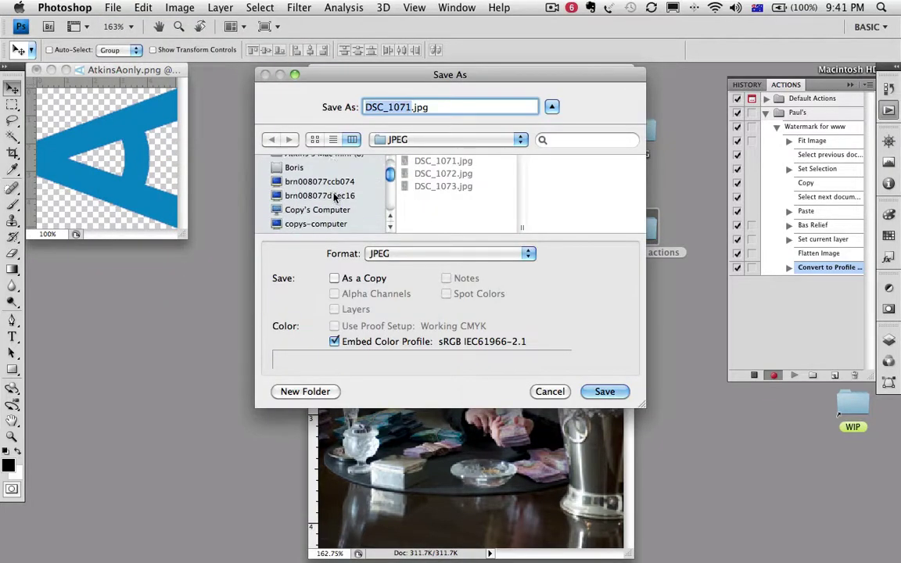
pyautogui.scroll(-1, 334, 198)
pyautogui.click(301, 226)
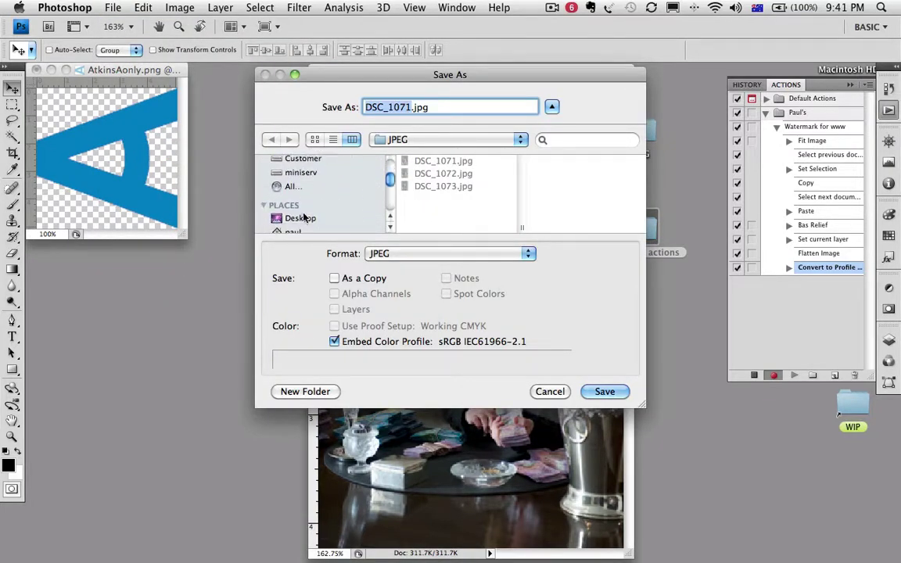
pyautogui.click(461, 186)
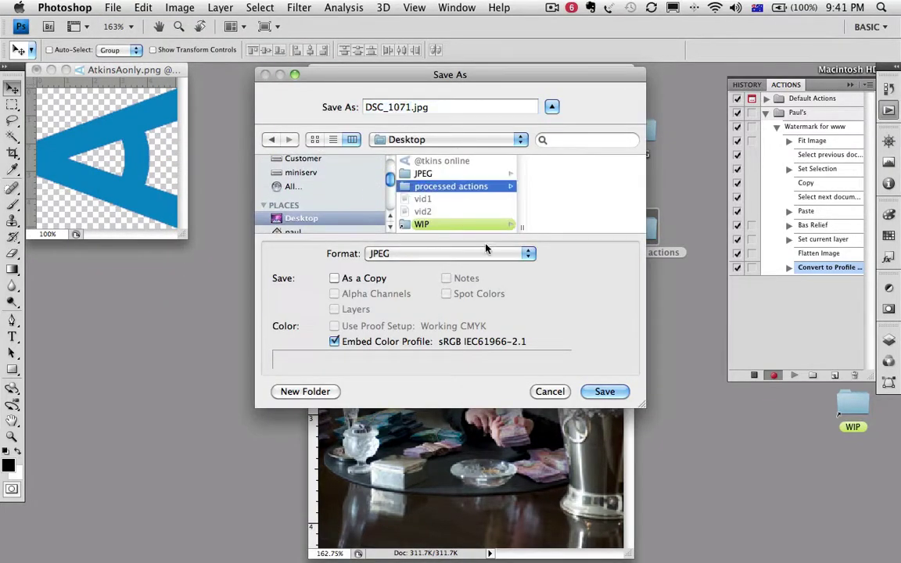
pyautogui.click(604, 391)
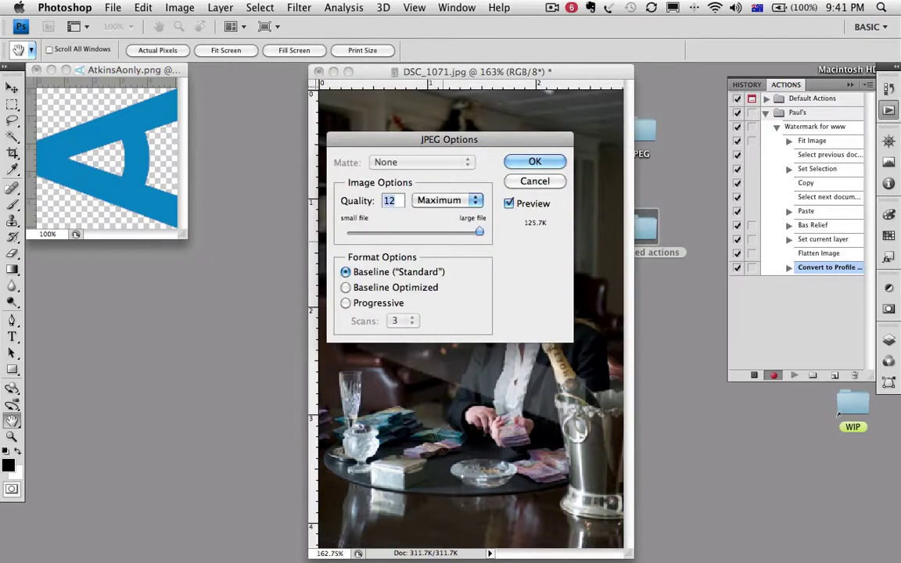
# Set JPEG quality to 4, close the photo, and stop recording the action.
pyautogui.write('4')
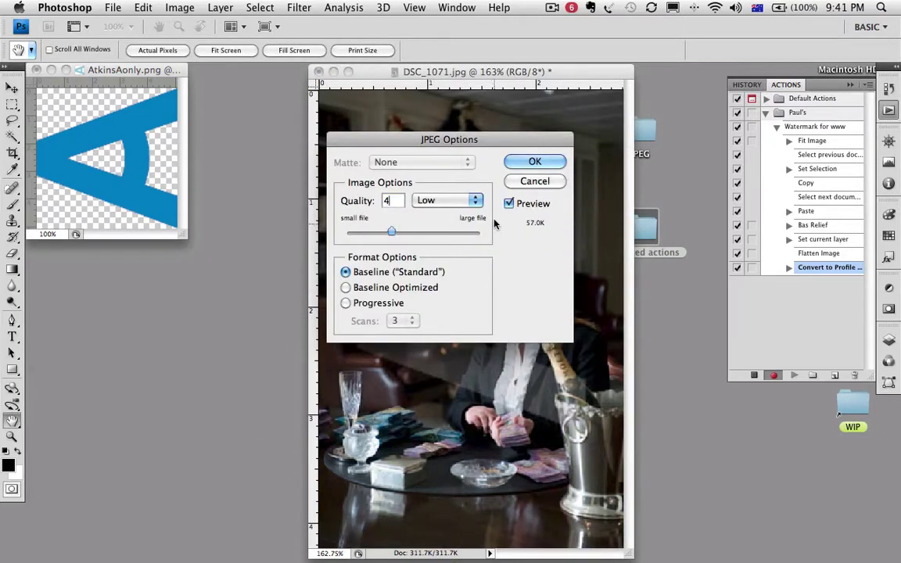
pyautogui.click(517, 162)
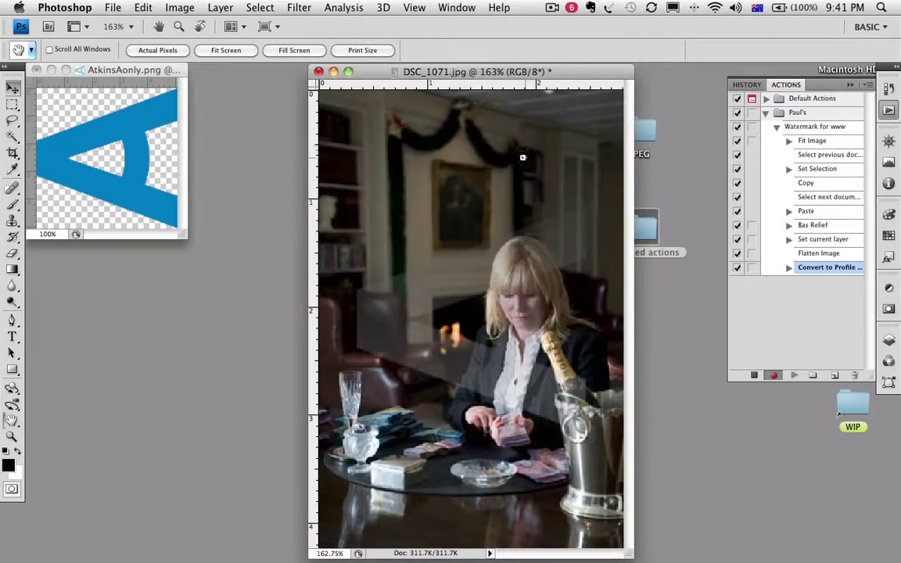
pyautogui.click(319, 72)
pyautogui.click(748, 374)
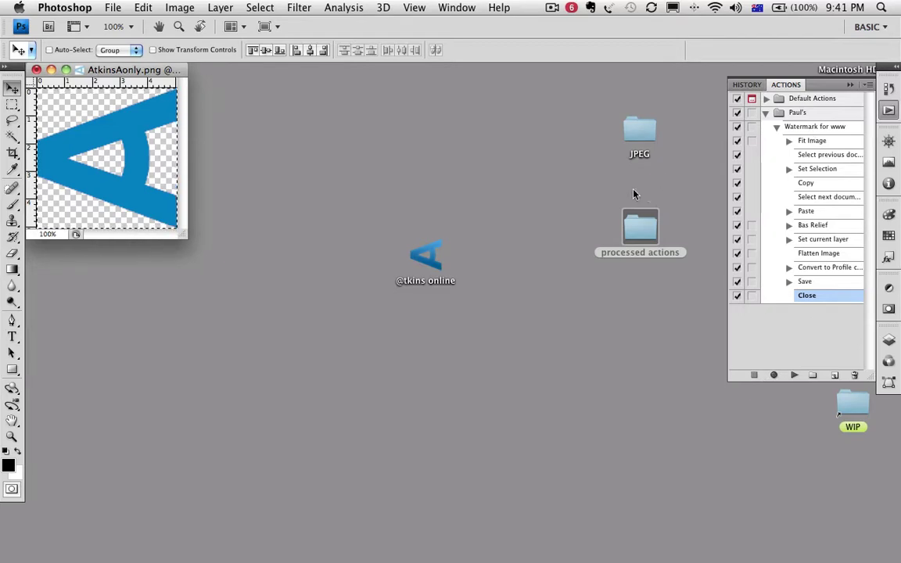
# Delete the test-saved DSC_1071.jpg from processed actions and return to Photoshop.
pyautogui.doubleClick(640, 227)
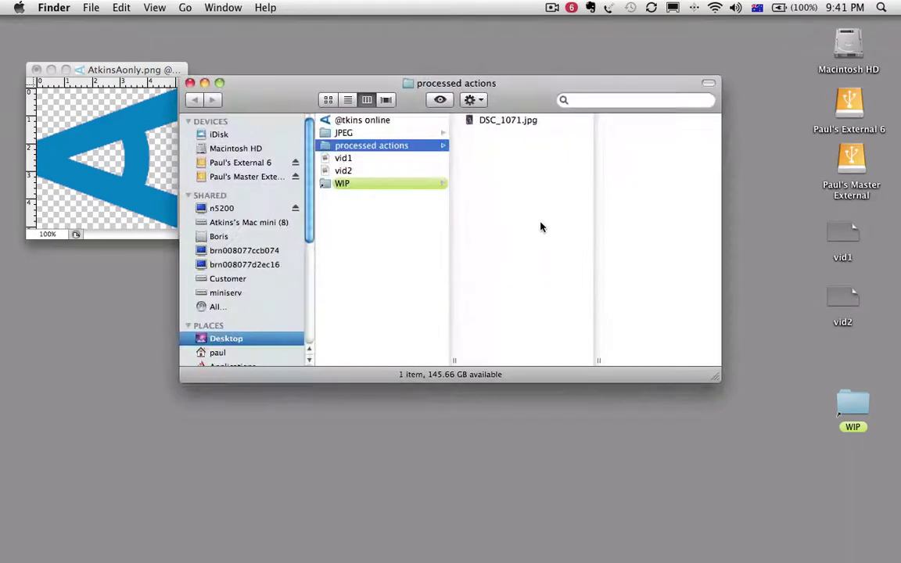
pyautogui.click(474, 121)
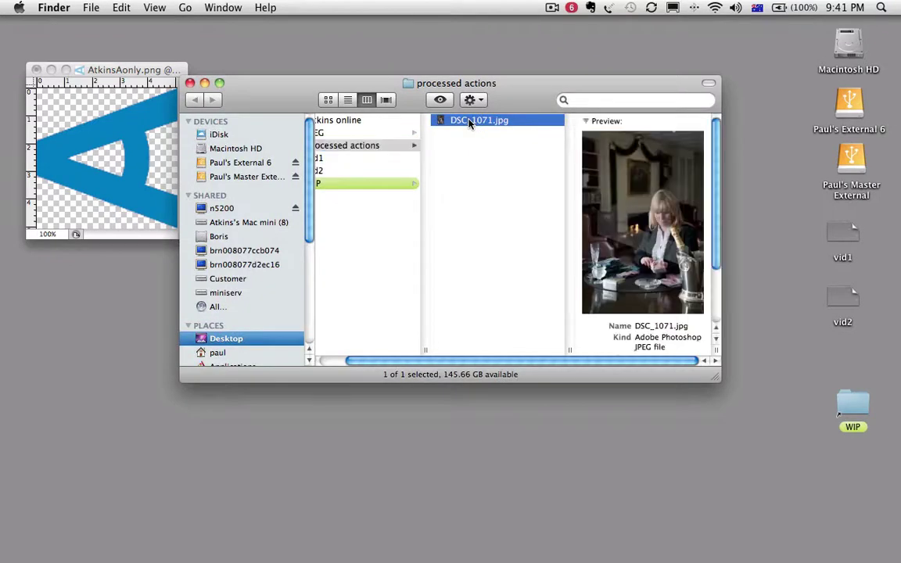
pyautogui.press('super+BackSpace')
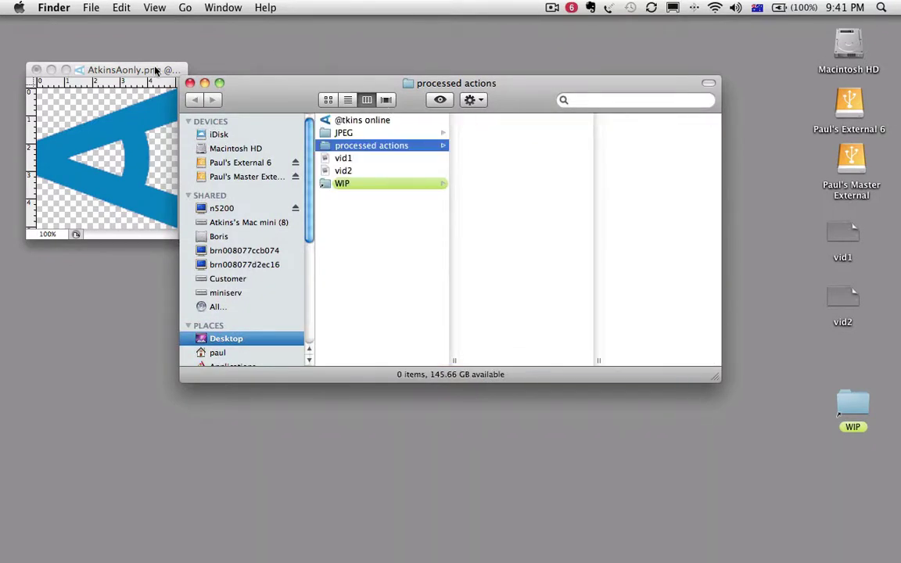
pyautogui.click(190, 82)
pyautogui.press('super+Tab')
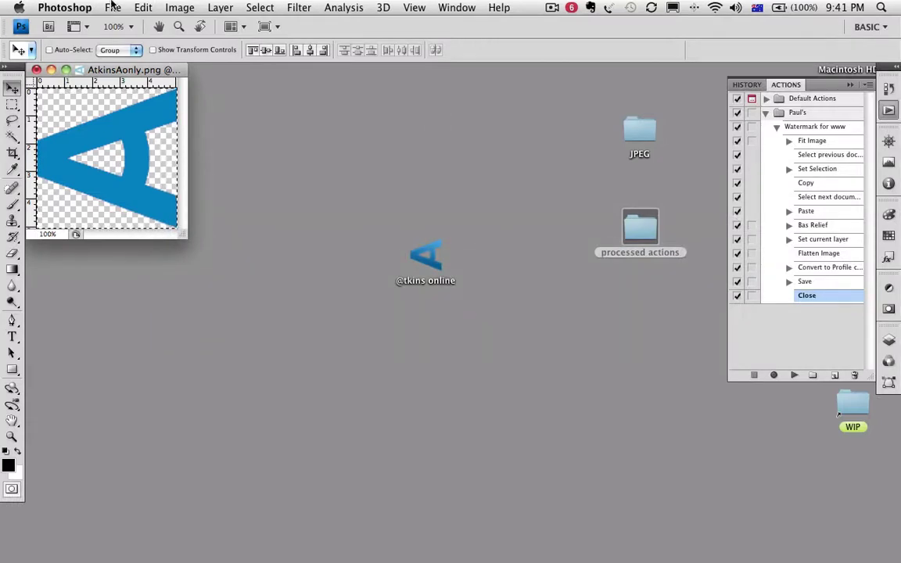
# Batch-run the 'Watermark for www' action with Desktop > JPEG as the source folder.
pyautogui.click(114, 7)
pyautogui.moveTo(291, 192)
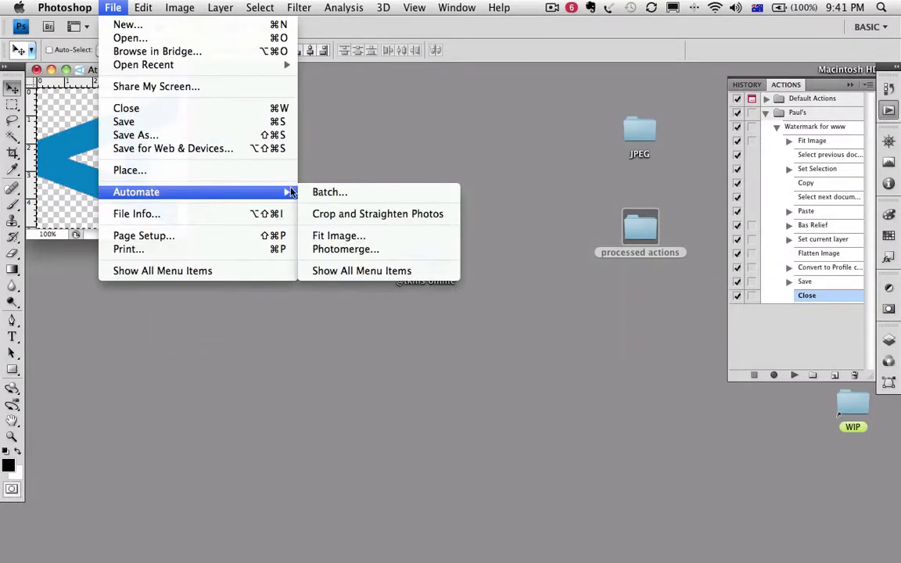
pyautogui.click(329, 191)
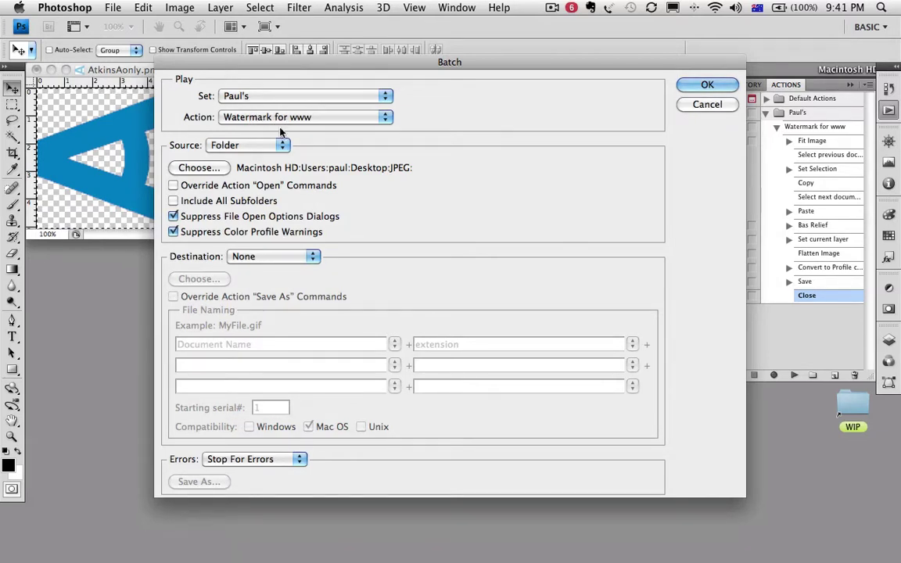
pyautogui.click(213, 163)
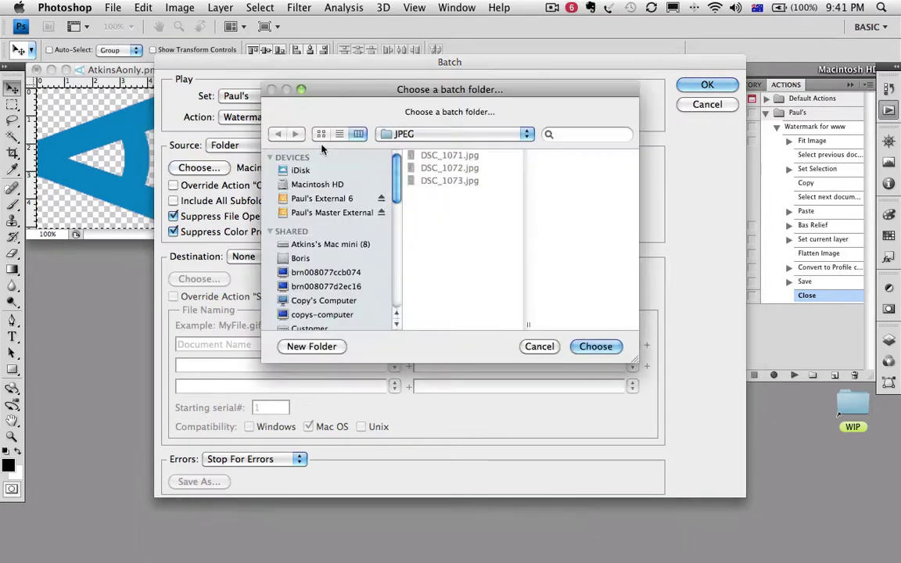
pyautogui.scroll(-3, 295, 247)
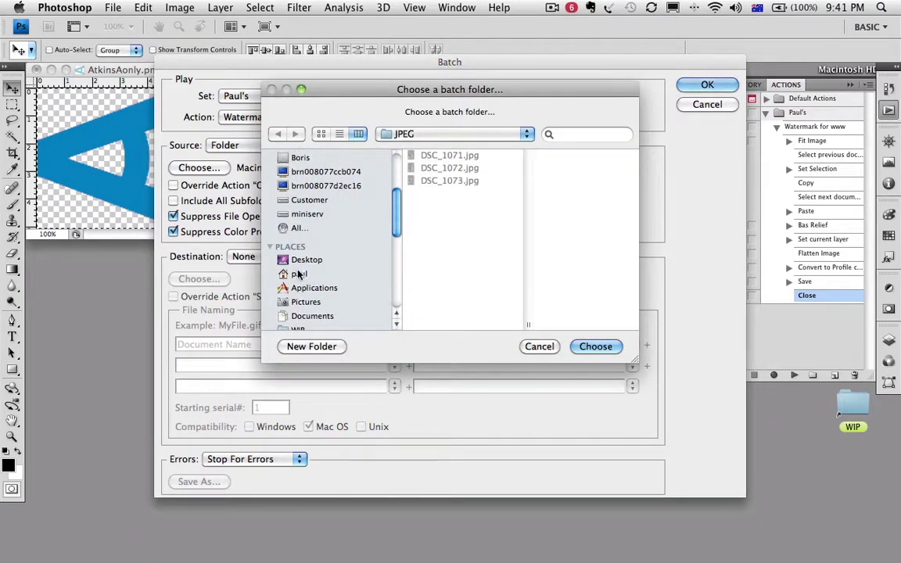
pyautogui.click(303, 260)
pyautogui.click(430, 167)
pyautogui.click(596, 346)
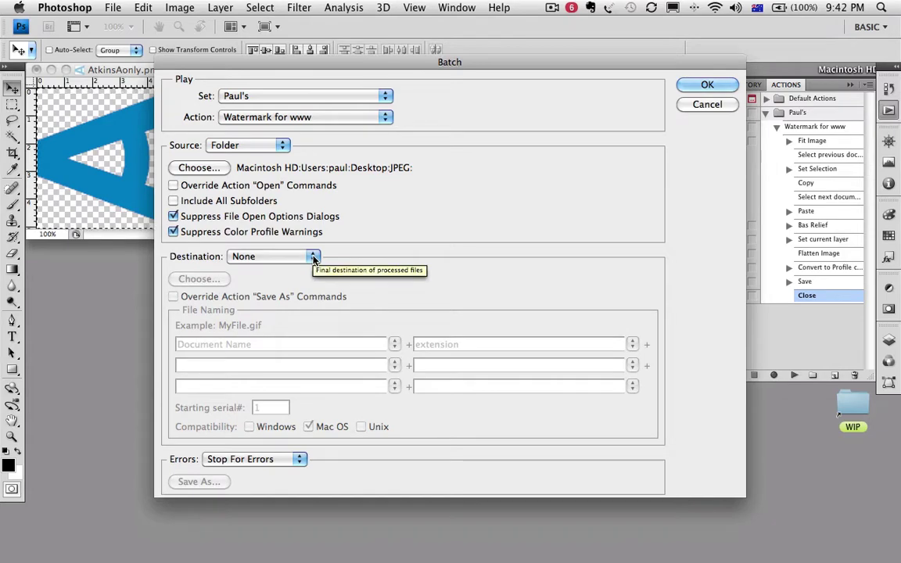
pyautogui.click(707, 85)
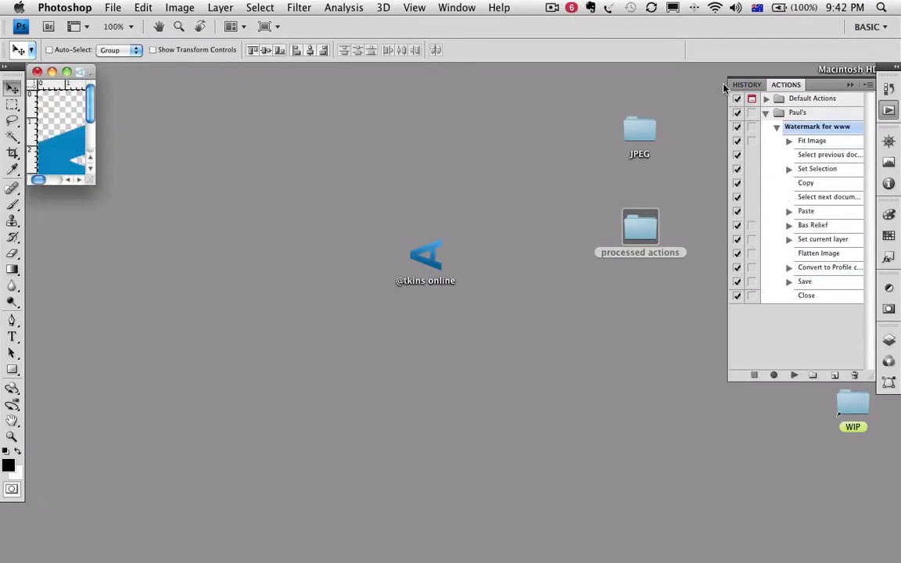
# Open DSC_1071–1073.jpg from the processed actions folder in Photoshop.
pyautogui.doubleClick(640, 227)
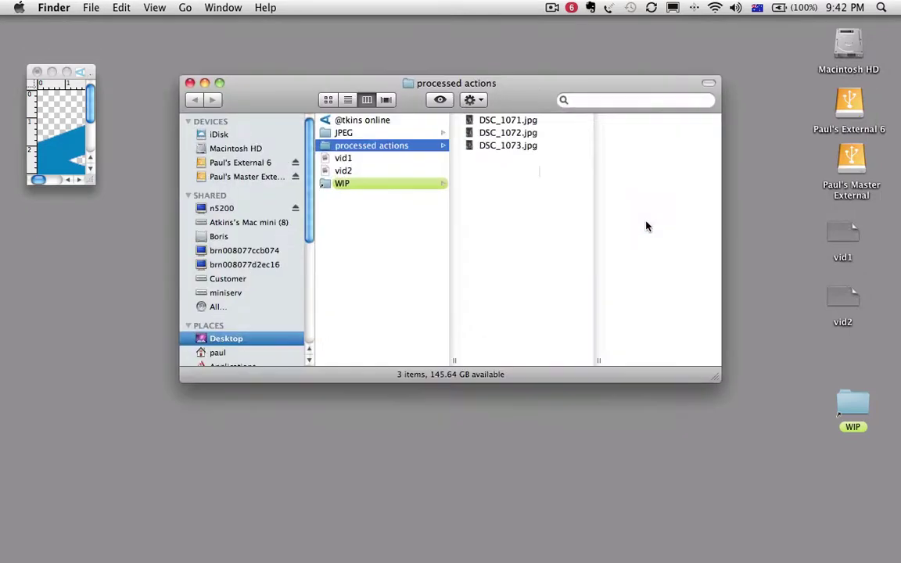
pyautogui.moveTo(519, 178); pyautogui.dragTo(426, 101)
pyautogui.press('super+o')
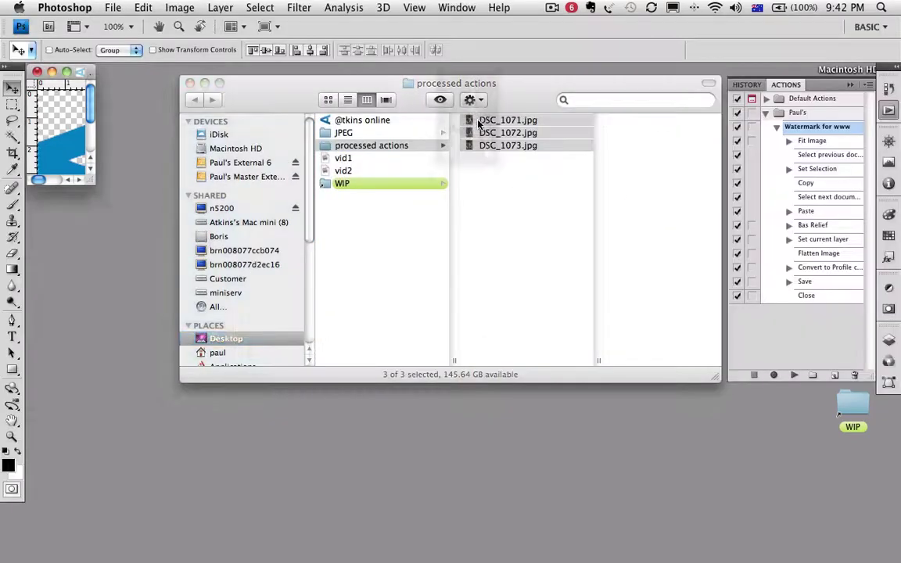
# Float all three photos, fit each to screen, and arrange DSC_1073, DSC_1072, DSC_1071 side by side.
pyautogui.click(236, 26)
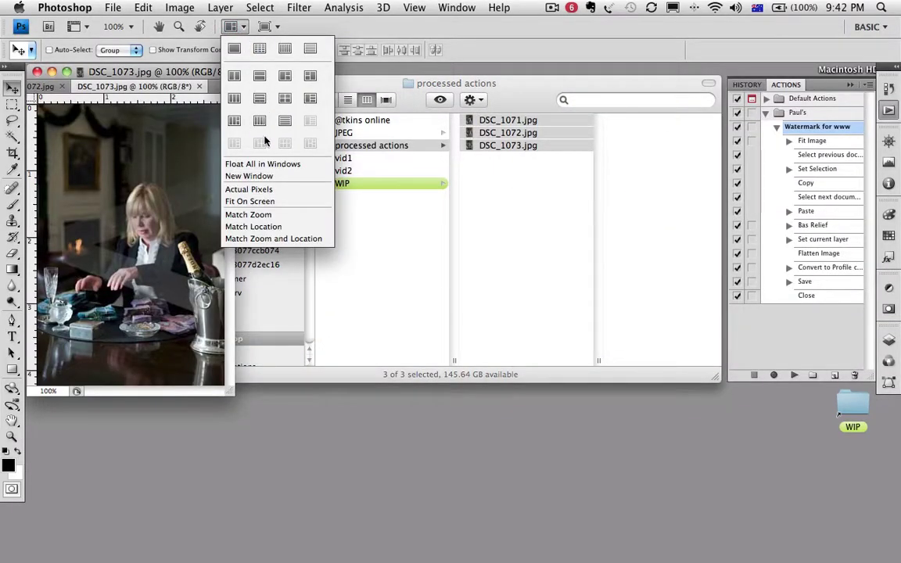
pyautogui.click(271, 164)
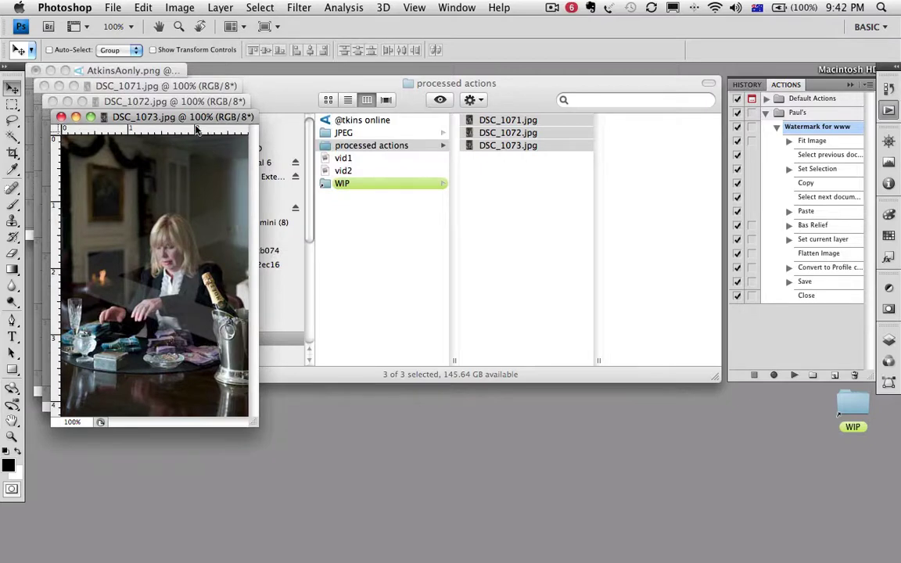
pyautogui.press('super+0')
pyautogui.moveTo(213, 83); pyautogui.dragTo(626, 101)
pyautogui.click(210, 102)
pyautogui.press('super+0')
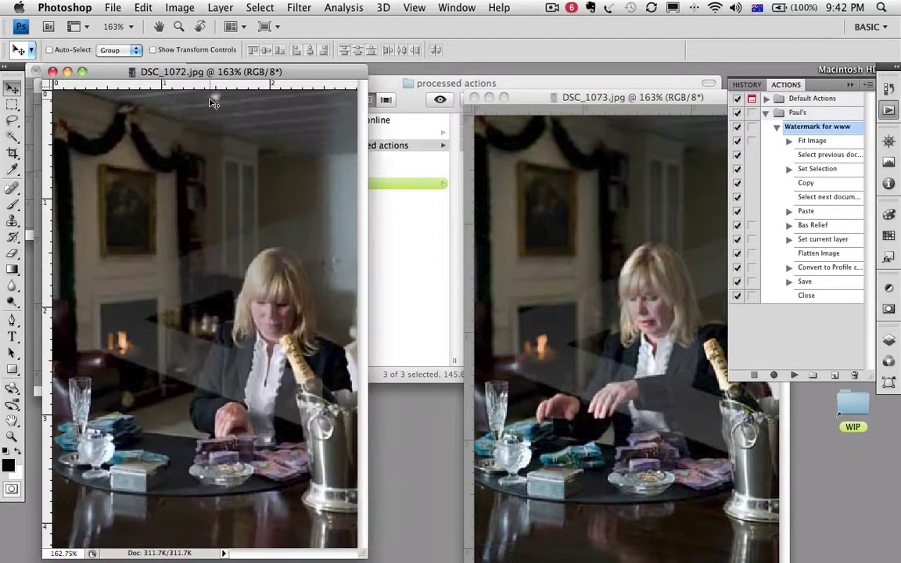
pyautogui.moveTo(212, 71); pyautogui.dragTo(450, 79)
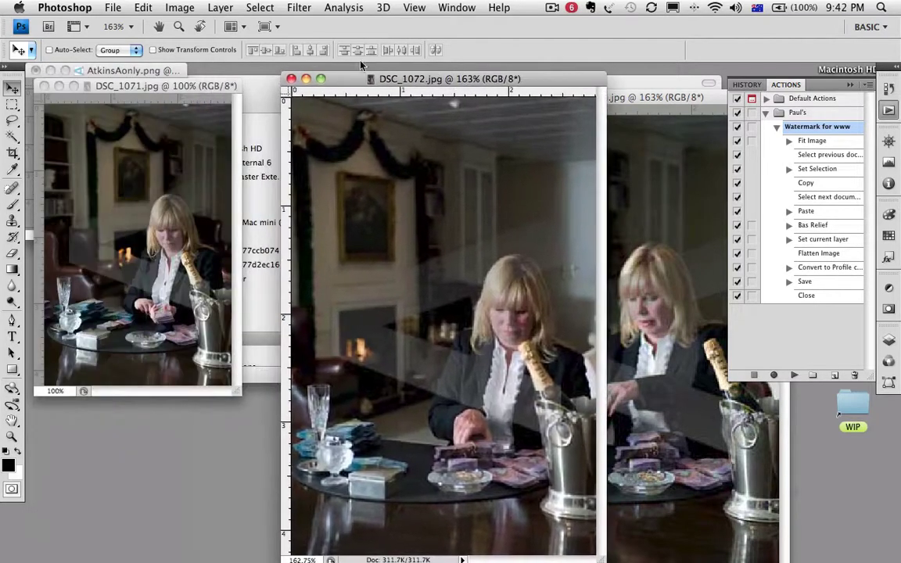
pyautogui.click(149, 87)
pyautogui.press('super+0')
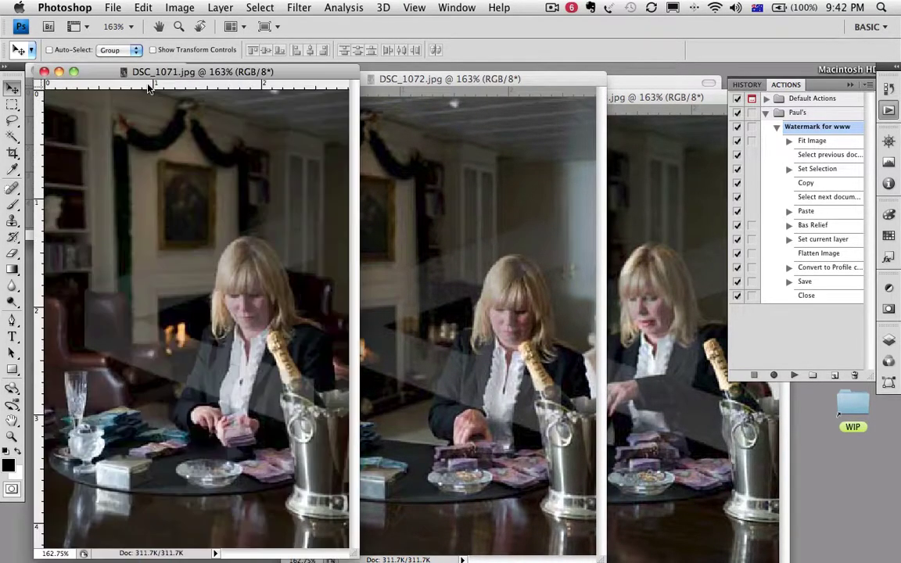